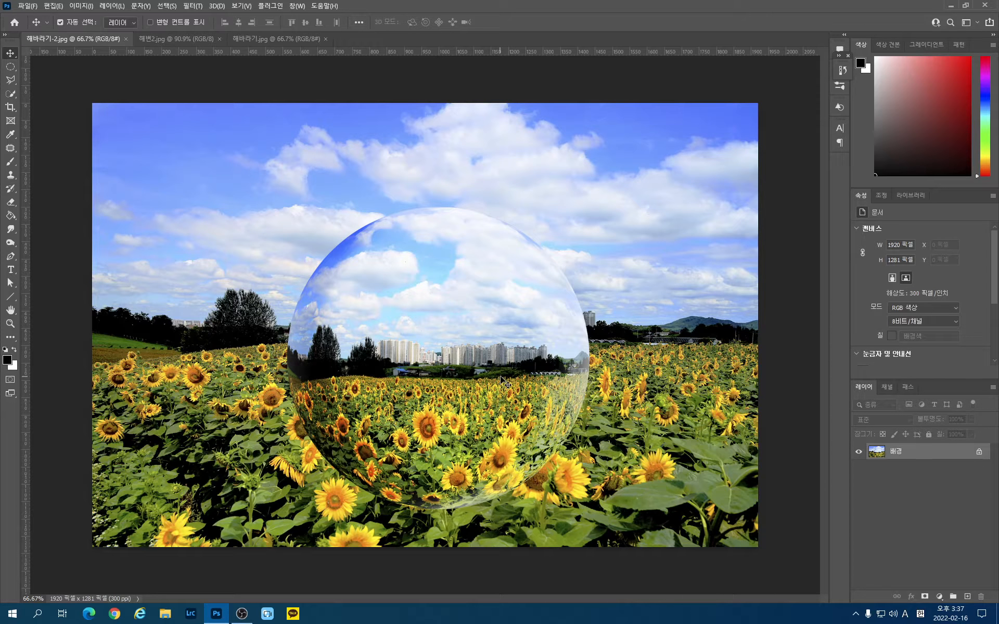
# Step: Switch to the 해변2.jpg document and draw a circular selection about 677 px wide over the beach and skyline near the image's centre
pyautogui.click(181, 42)
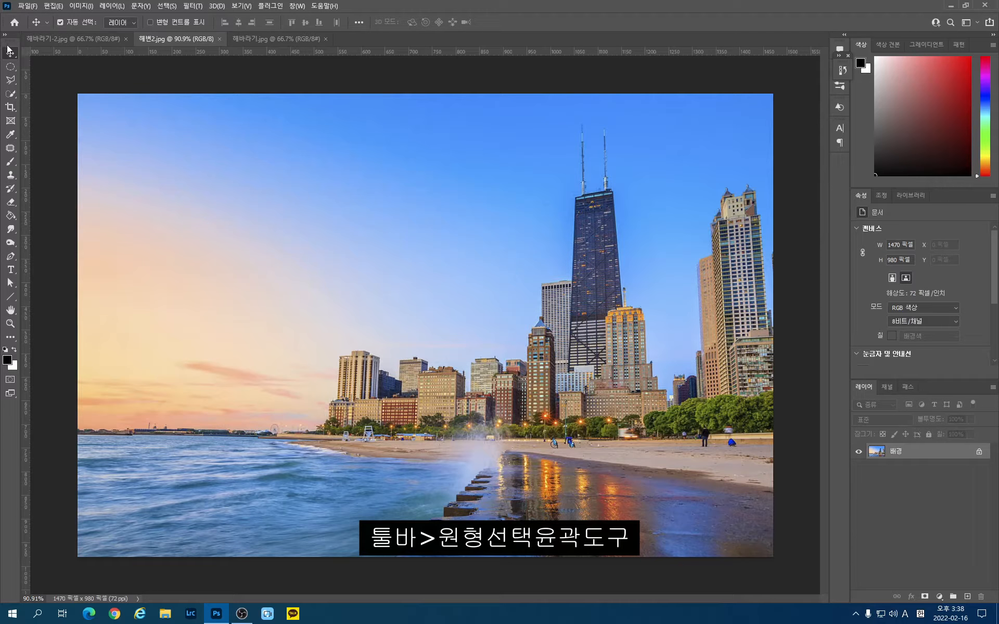
pyautogui.click(10, 68)
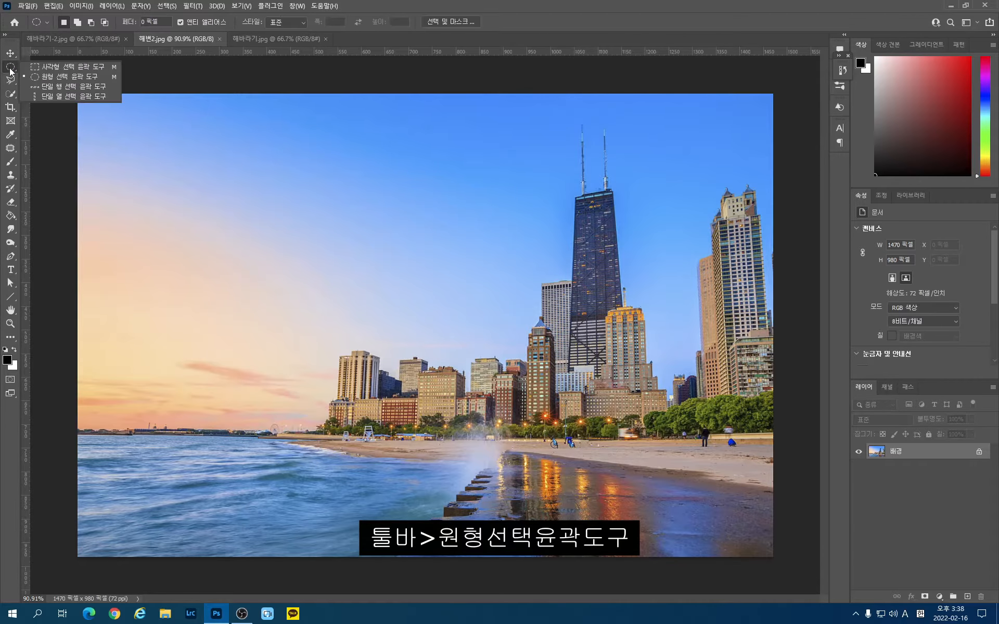
pyautogui.click(39, 75)
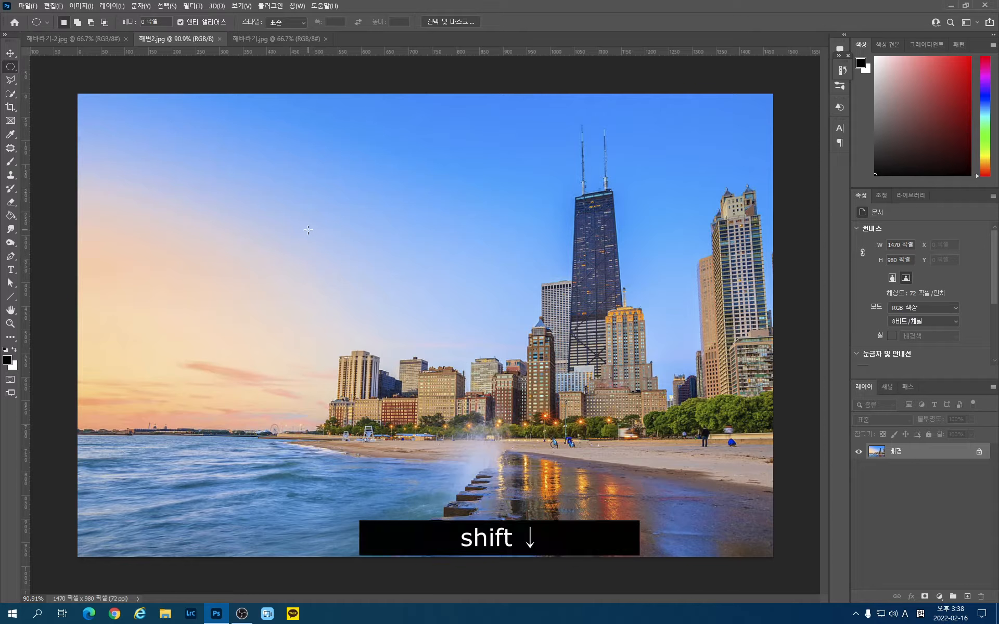
pyautogui.moveTo(308, 230); pyautogui.dragTo(735, 527)
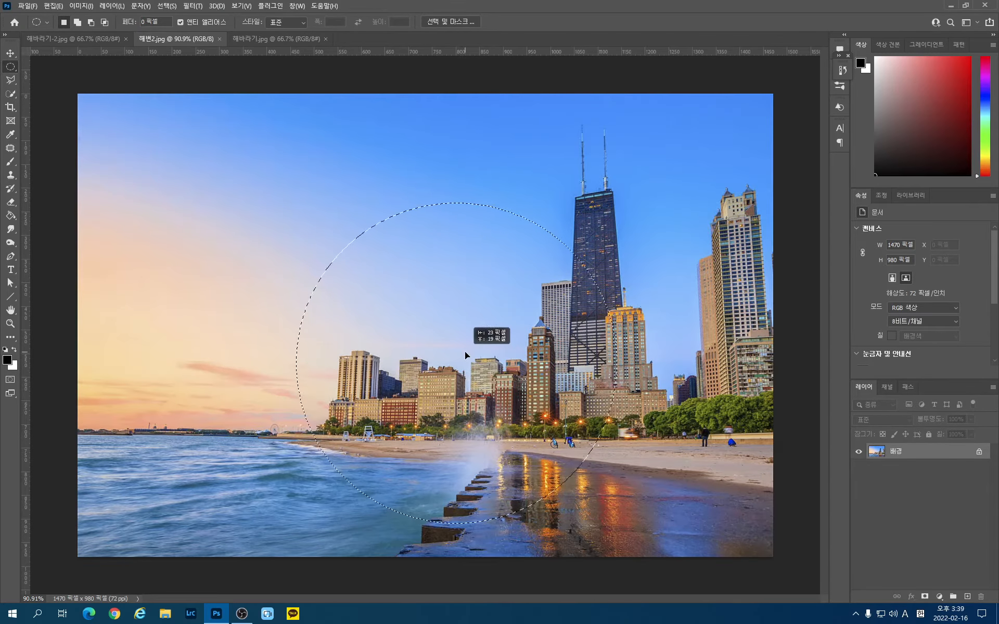
pyautogui.moveTo(464, 351)
pyautogui.mouseDown()
pyautogui.moveTo(488, 354)
pyautogui.moveTo(466, 347)
pyautogui.mouseUp()
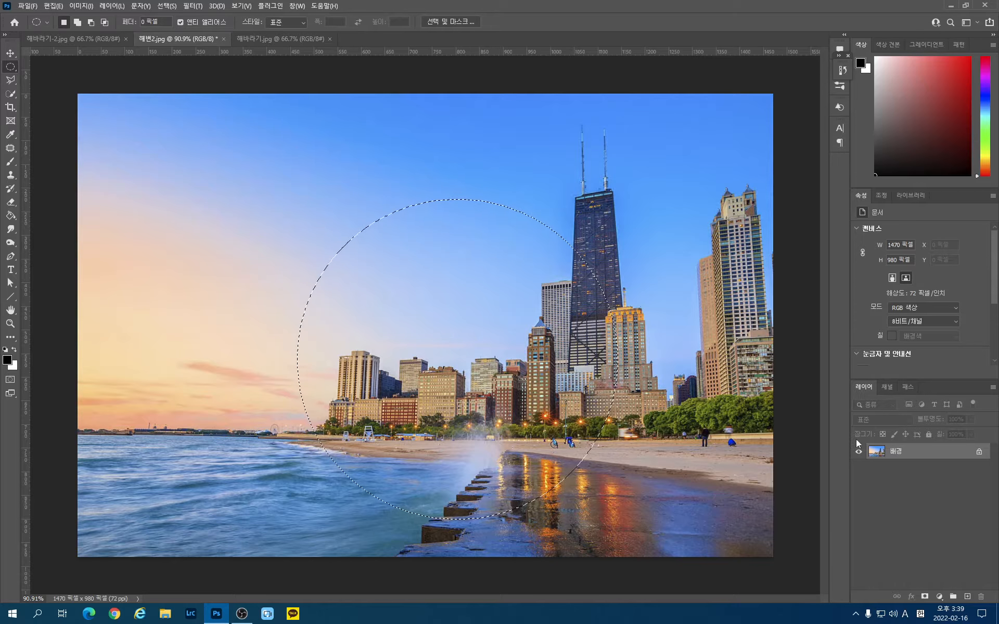
# Step: Add a new layer, fill the circular selection with the black foreground colour, and deselect
pyautogui.click(967, 597)
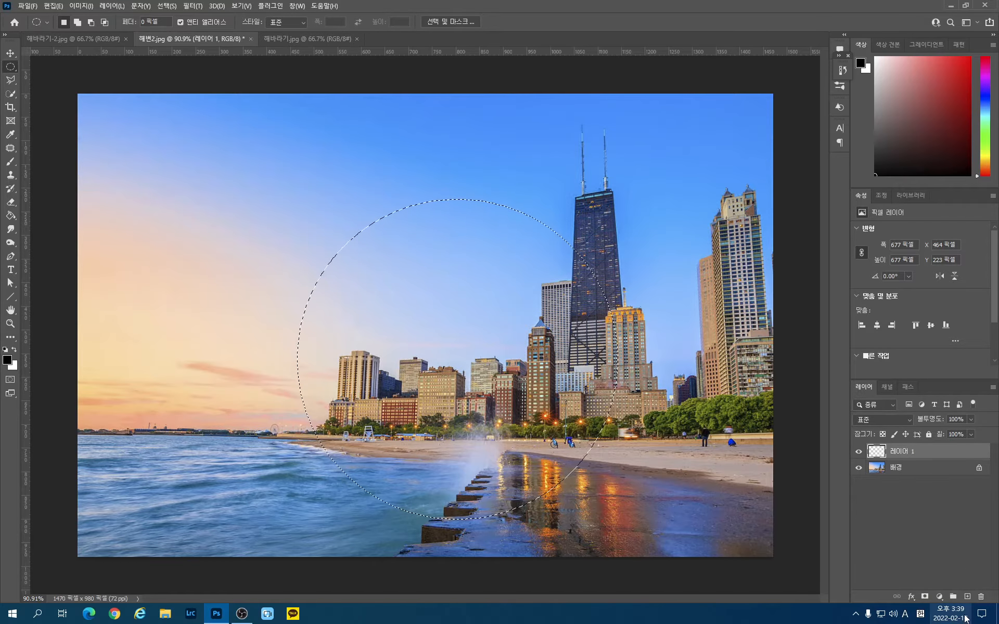
pyautogui.hotkey('ctrl', 'shift', 'n')
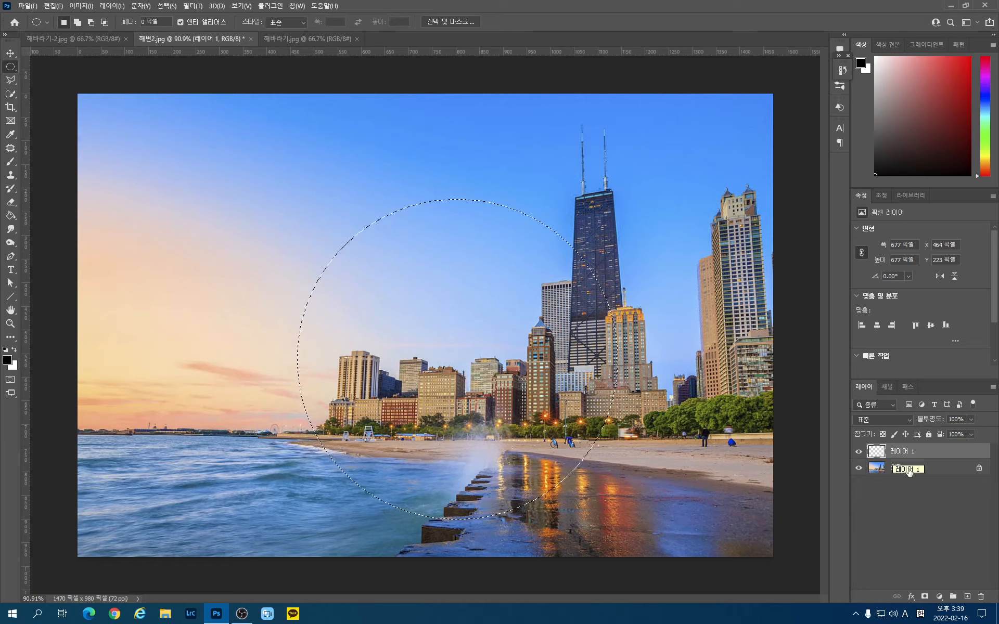
pyautogui.hotkey('alt', 'Delete')
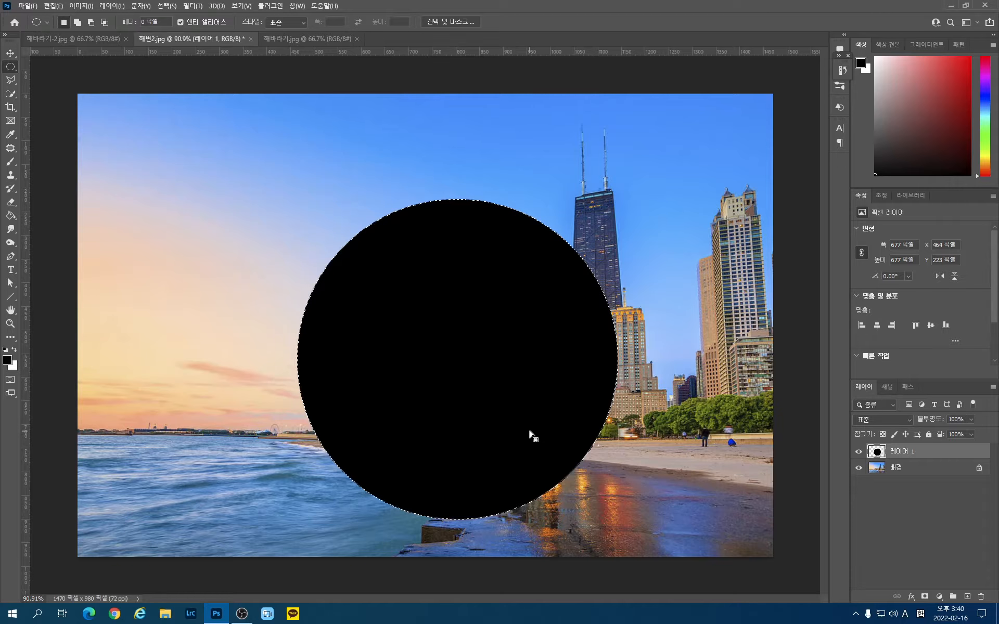
pyautogui.hotkey('ctrl', 'd')
# Step: Duplicate the background layer and apply the Spherize filter to the copy at 100% in Normal mode
pyautogui.click(914, 469)
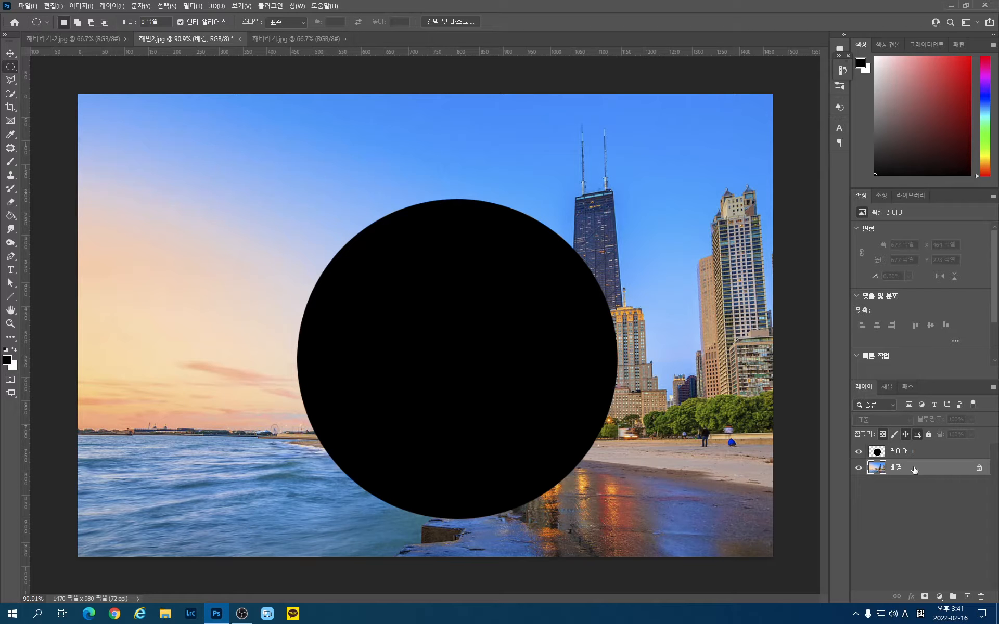
pyautogui.hotkey('ctrl', 'j')
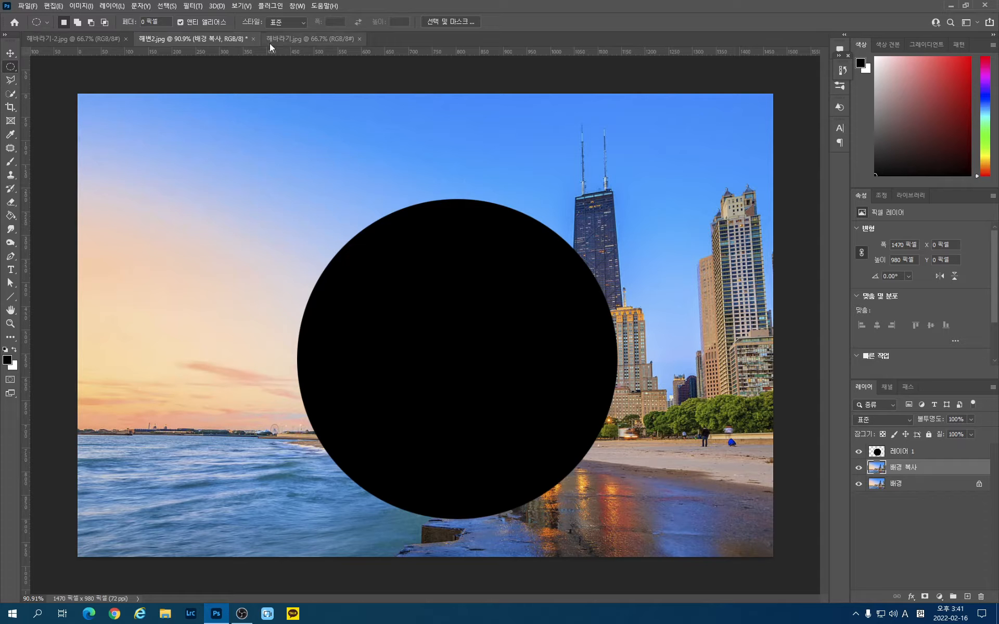
pyautogui.click(192, 6)
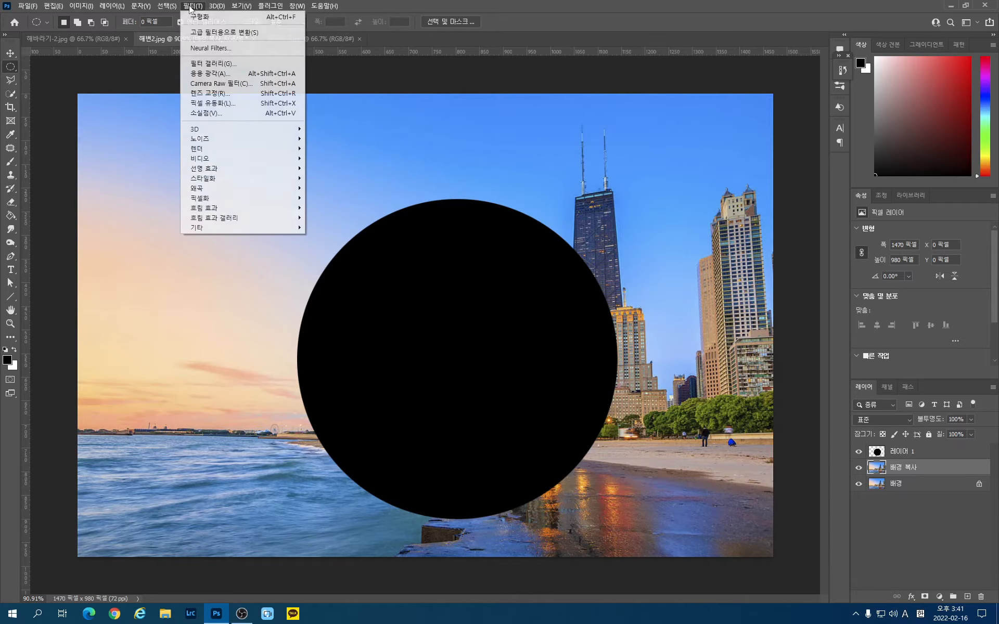
pyautogui.moveTo(250, 198)
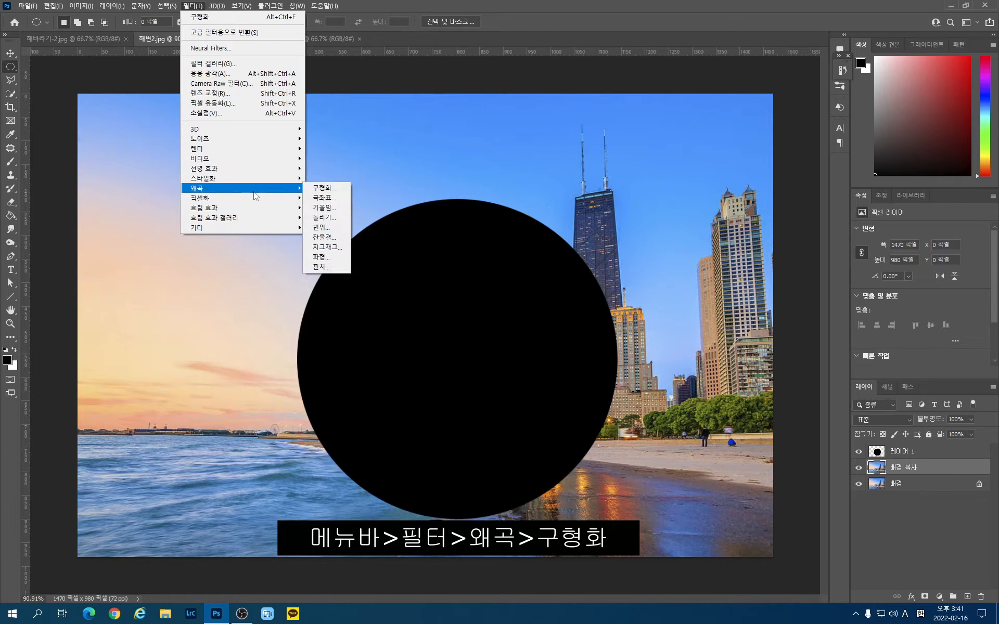
pyautogui.click(317, 188)
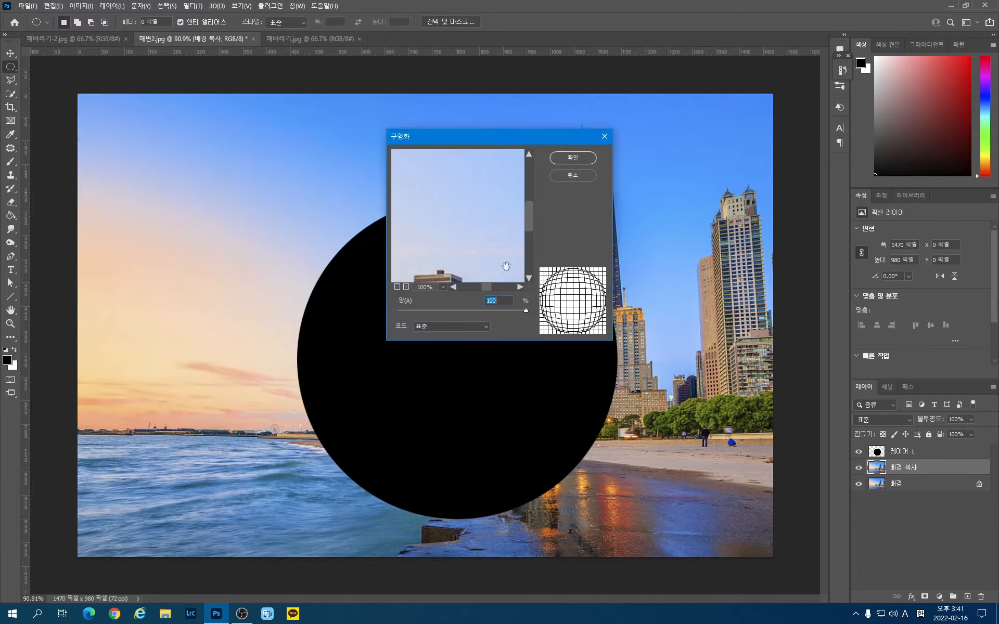
pyautogui.moveTo(525, 310)
pyautogui.mouseDown()
pyautogui.moveTo(489, 308)
pyautogui.moveTo(533, 318)
pyautogui.mouseUp()
pyautogui.click(573, 158)
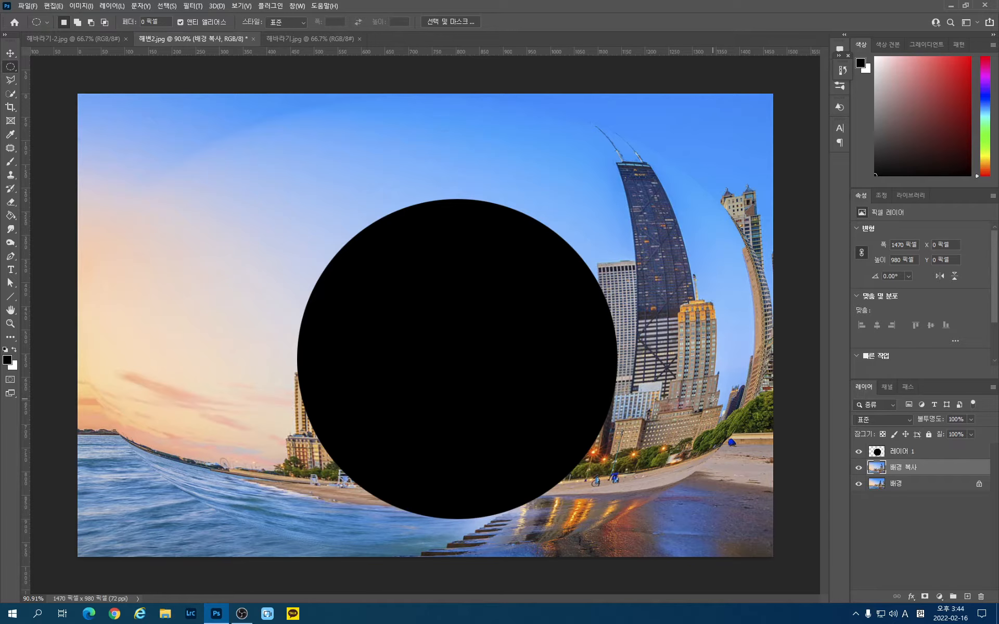
# Step: Free-transform the spherized copy to fit the black circle's bounds, scaling it to about 46% width and 69% height
pyautogui.hotkey('ctrl', 't')
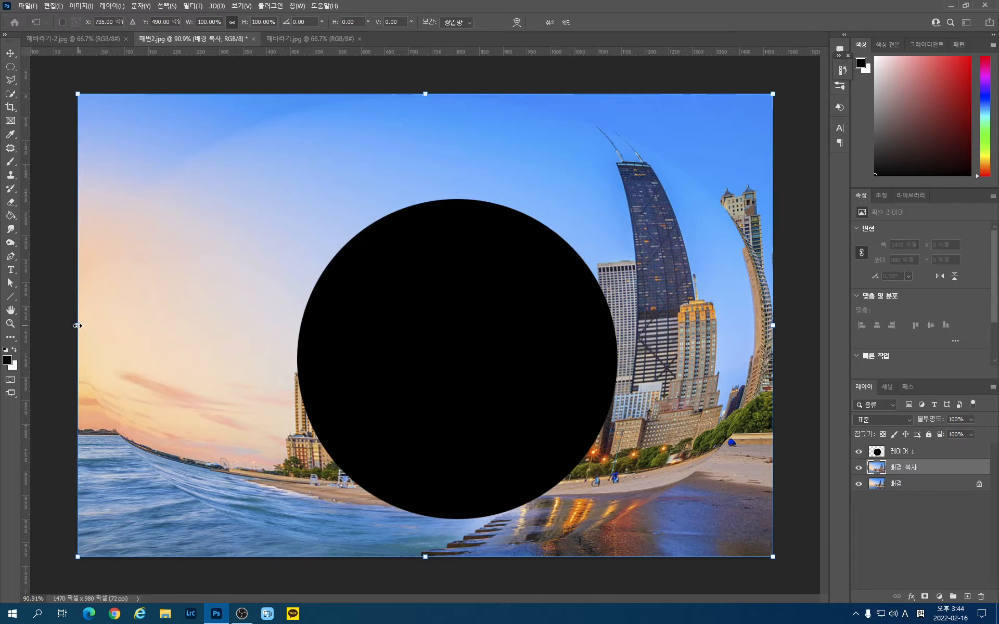
pyautogui.moveTo(76, 326); pyautogui.dragTo(297, 365)
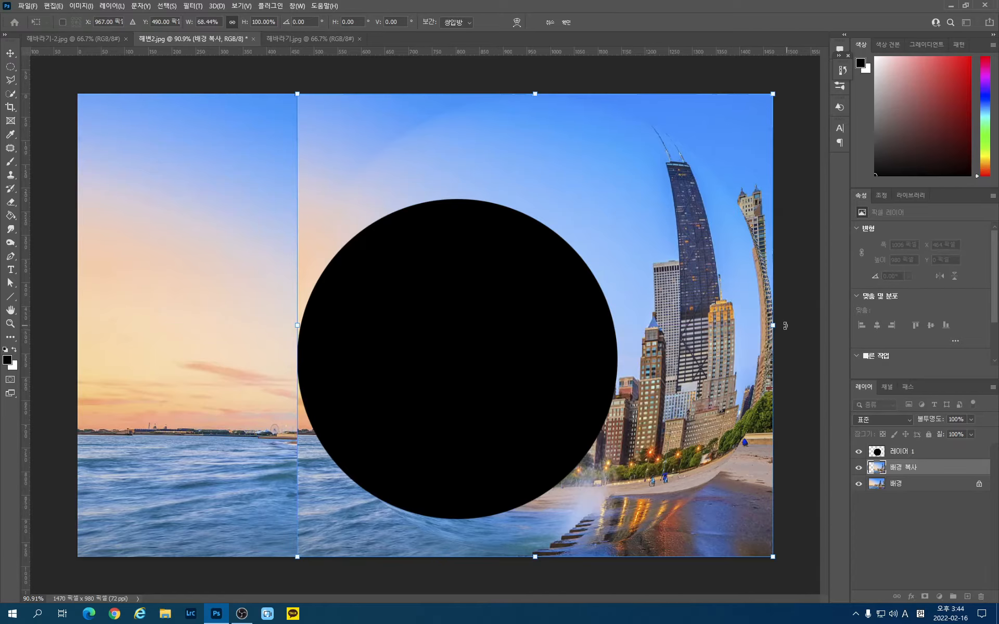
pyautogui.moveTo(775, 323); pyautogui.dragTo(618, 328)
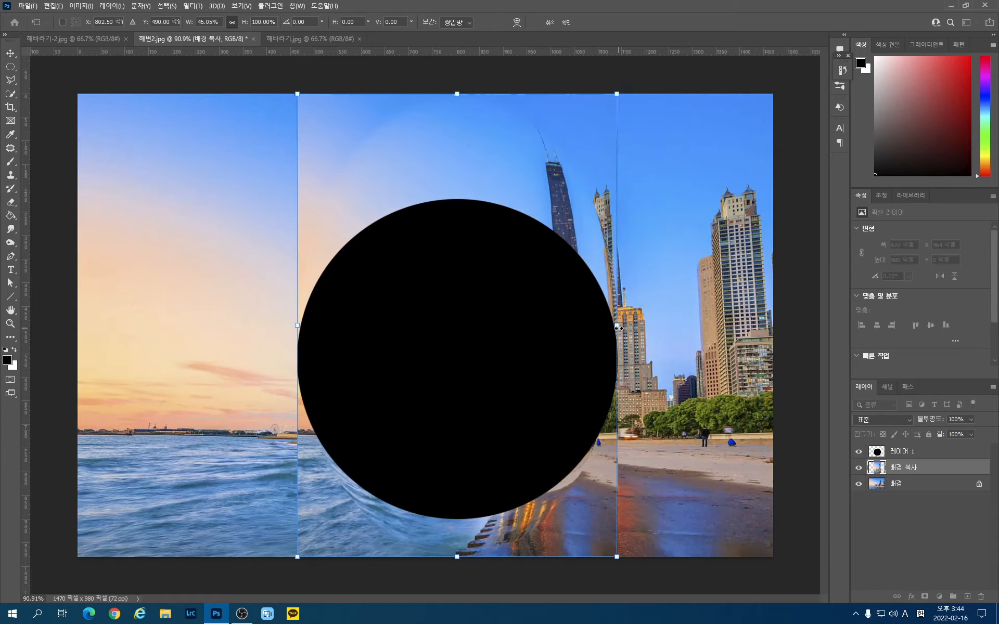
pyautogui.moveTo(456, 94); pyautogui.dragTo(452, 196)
pyautogui.moveTo(458, 557); pyautogui.dragTo(457, 520)
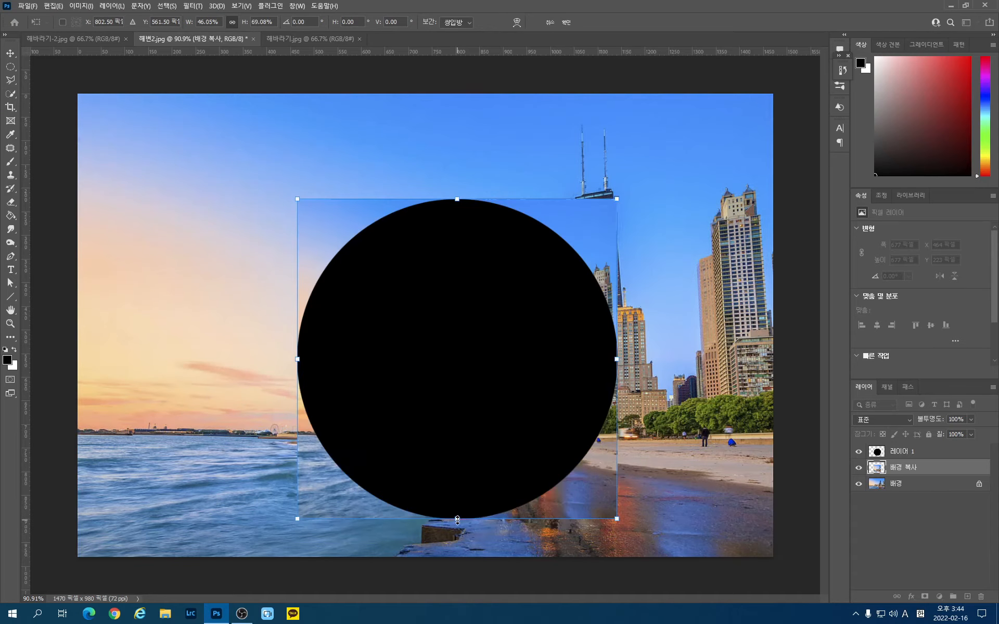
pyautogui.click(567, 23)
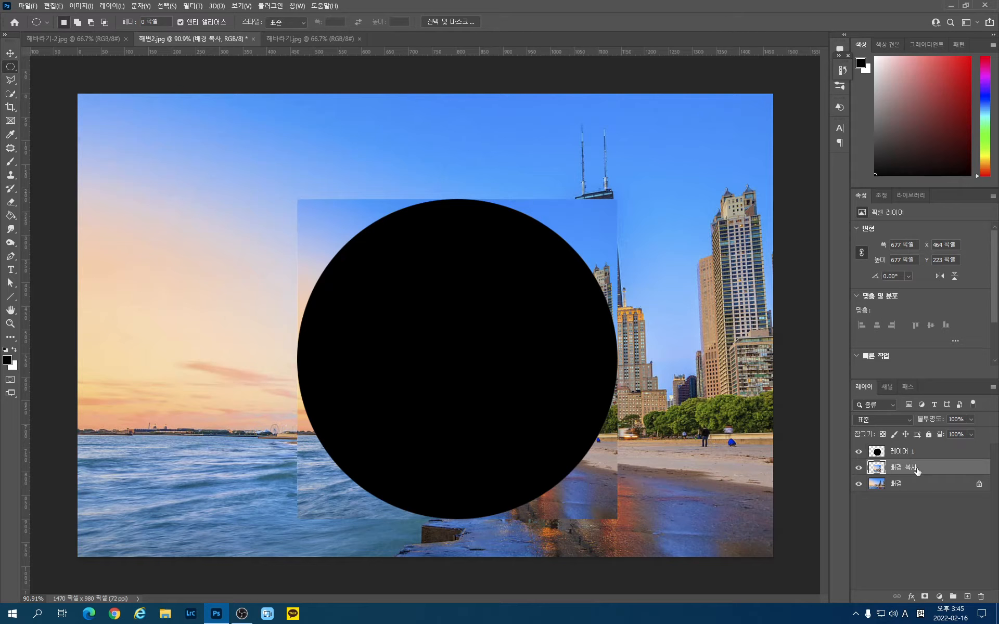
# Step: Place the spherized copy above the black circle layer and clip it to the circle
pyautogui.moveTo(916, 471); pyautogui.dragTo(911, 448)
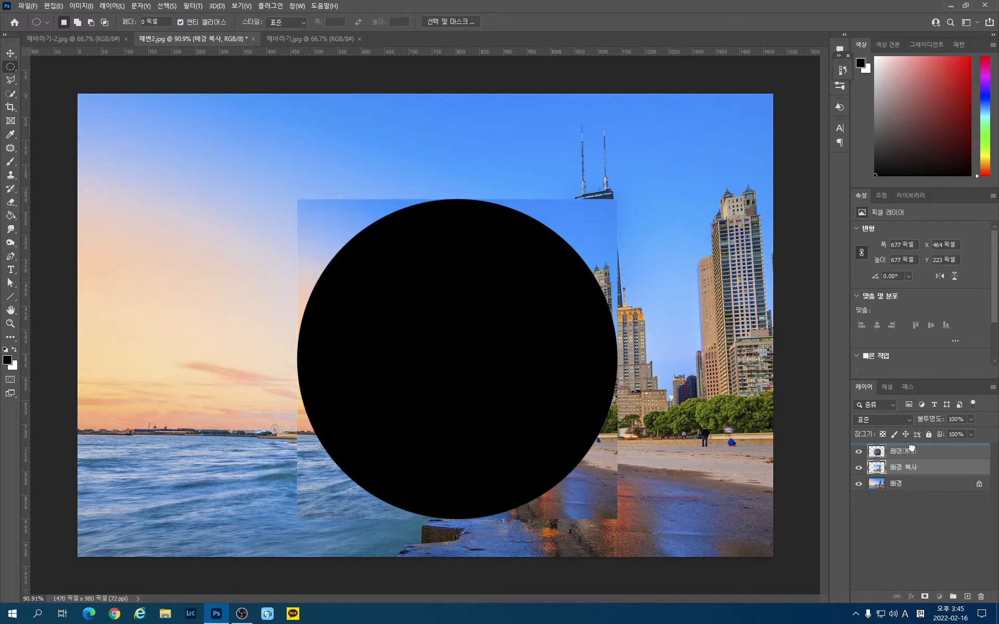
pyautogui.moveTo(912, 449); pyautogui.dragTo(912, 449)
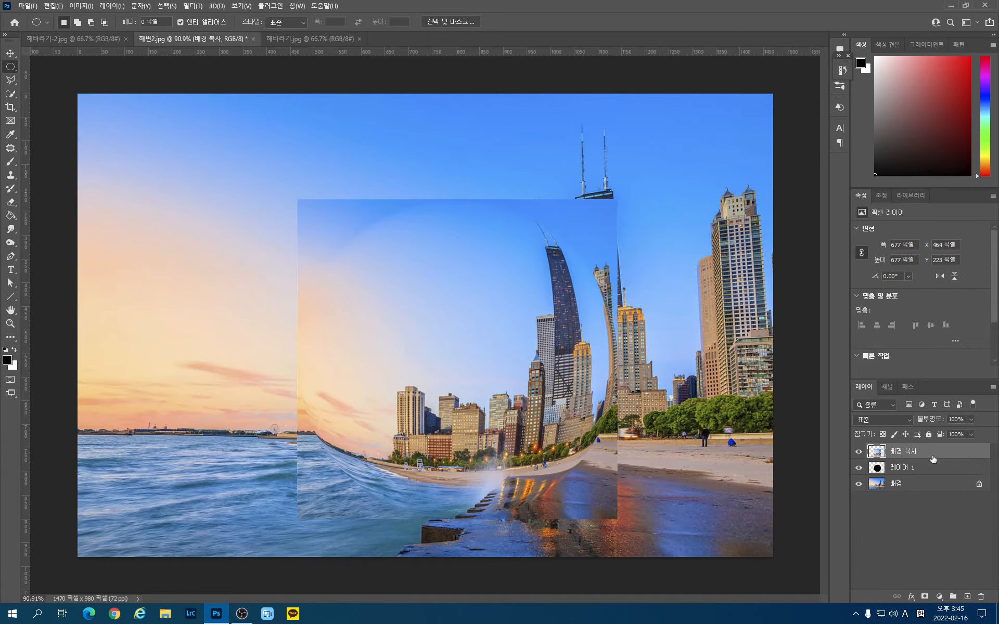
pyautogui.press('alt')
pyautogui.keyDown('alt'); pyautogui.click(934, 458); pyautogui.keyUp('alt')
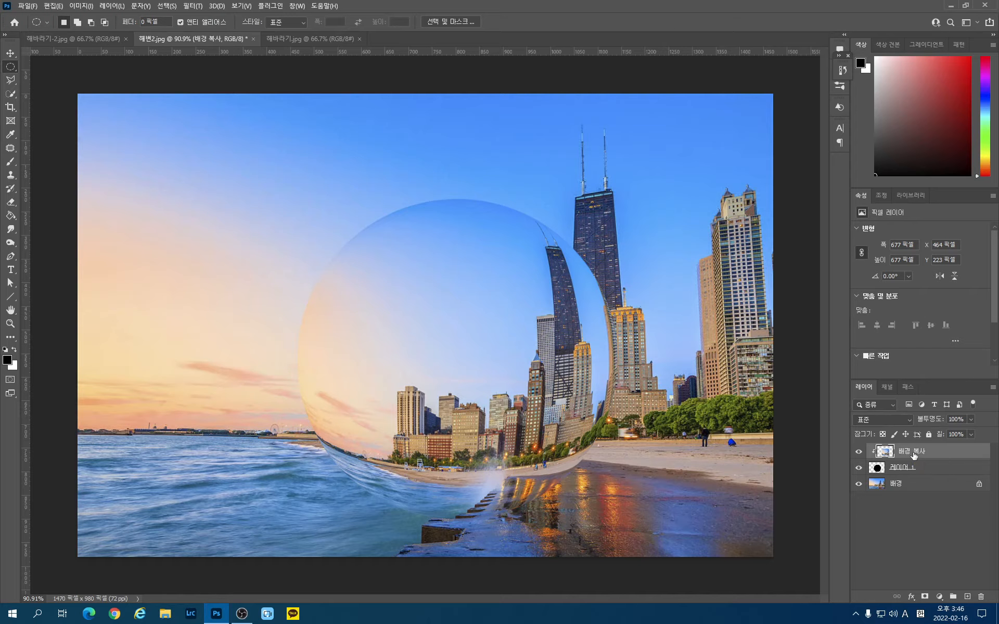
# Step: Duplicate the clipped spherized layer and clip the duplicate to the circle as well
pyautogui.hotkey('ctrl', 'j')
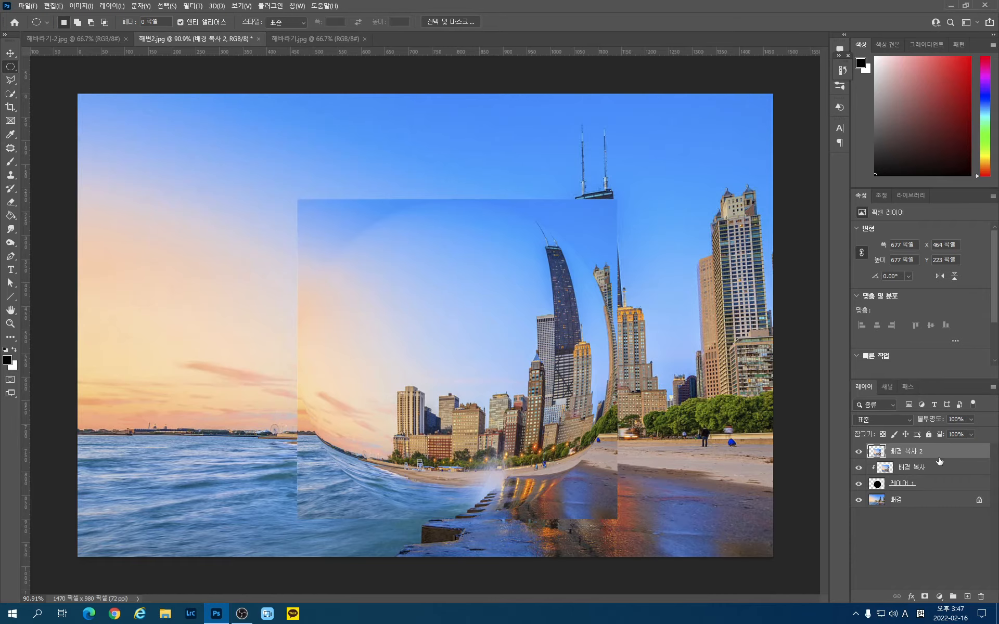
pyautogui.press('alt')
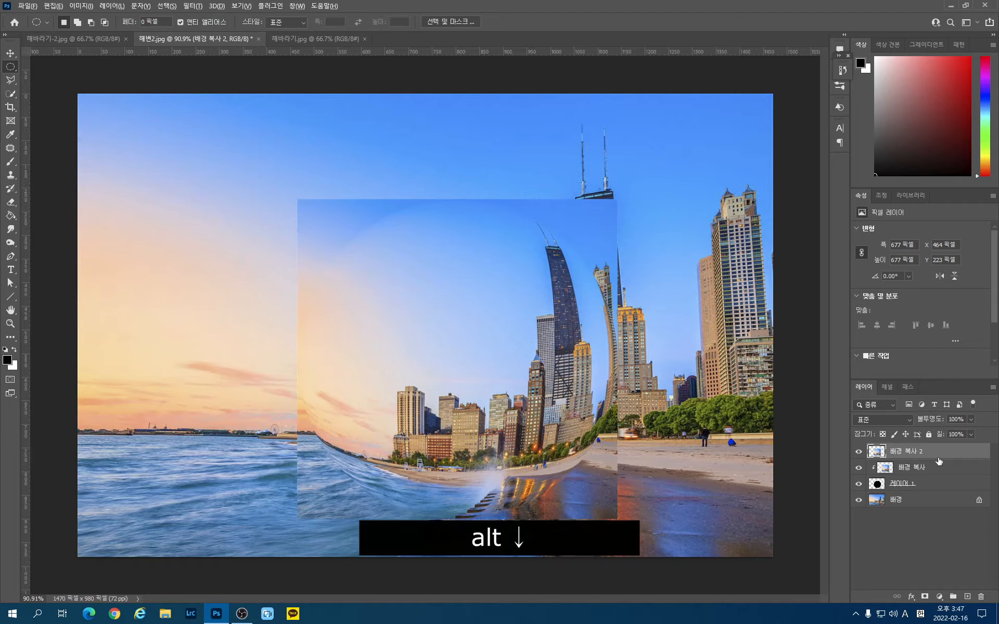
pyautogui.keyDown('alt'); pyautogui.click(937, 454); pyautogui.keyUp('alt')
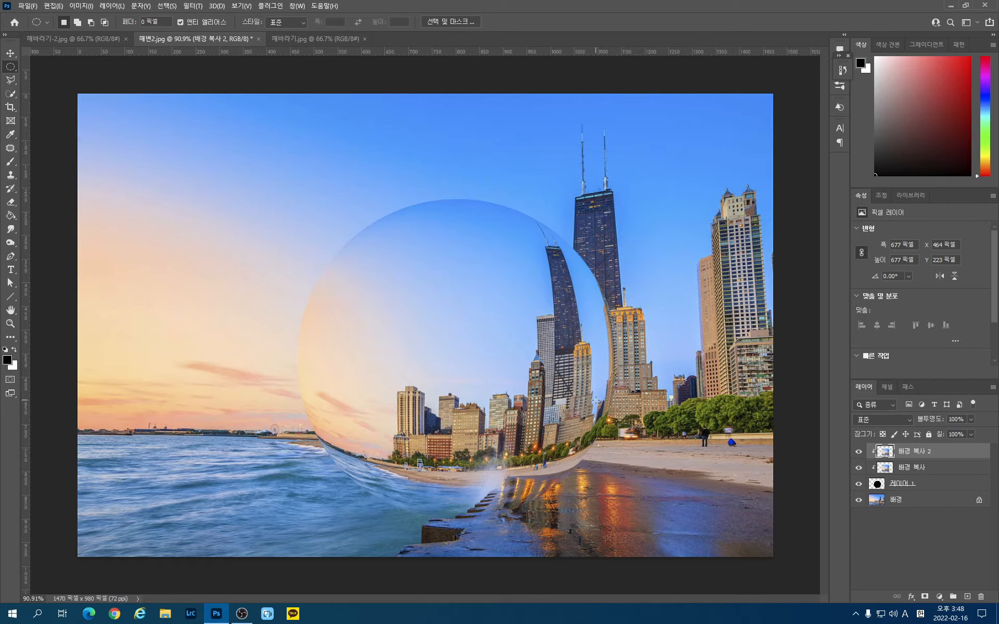
# Step: Paint black along the sphere's right edge on the top duplicate with a soft 175 px brush at 100% opacity
pyautogui.click(10, 165)
pyautogui.click(11, 166)
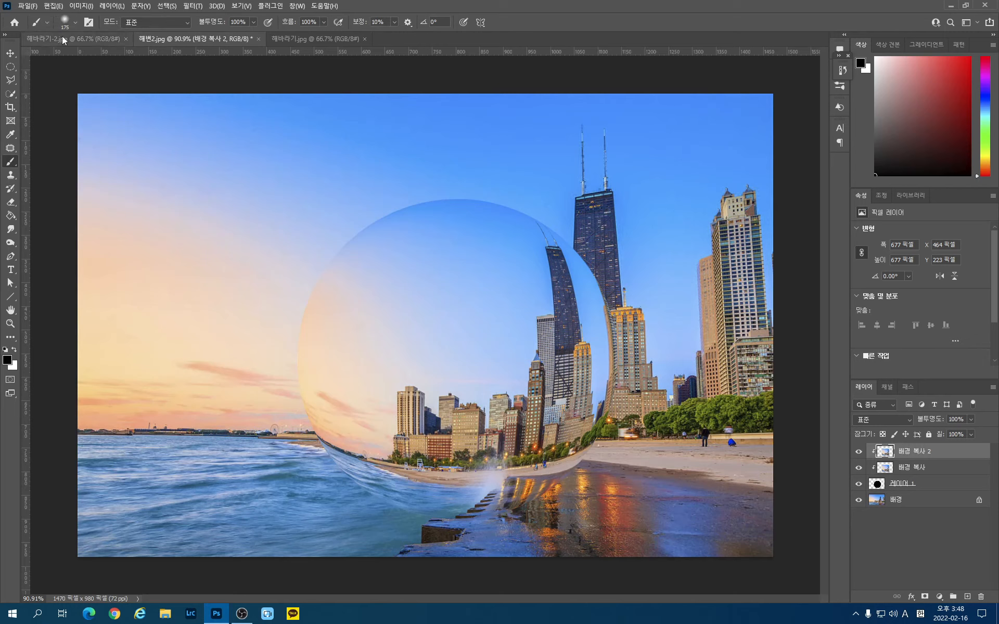
pyautogui.click(74, 22)
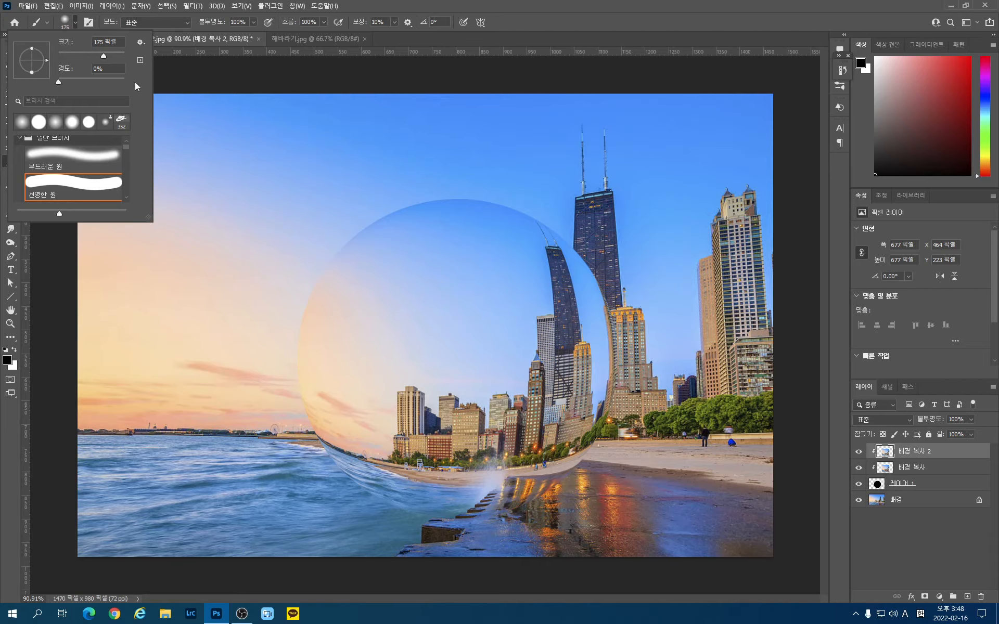
pyautogui.click(252, 22)
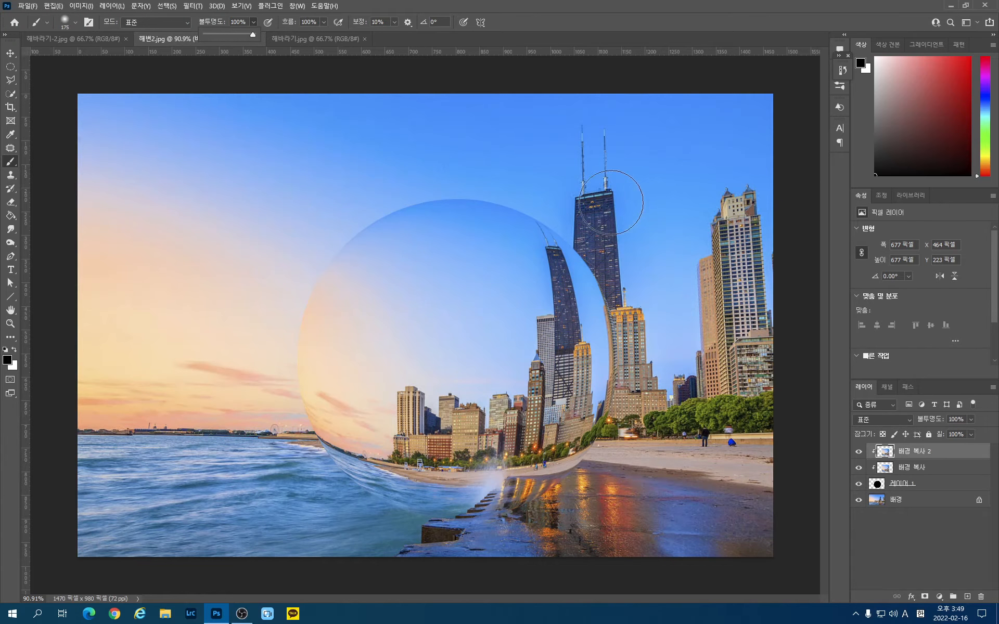
pyautogui.moveTo(498, 174)
pyautogui.mouseDown()
pyautogui.moveTo(539, 201)
pyautogui.moveTo(599, 295)
pyautogui.moveTo(599, 417)
pyautogui.moveTo(583, 471)
pyautogui.moveTo(548, 519)
pyautogui.moveTo(409, 565)
pyautogui.mouseUp()
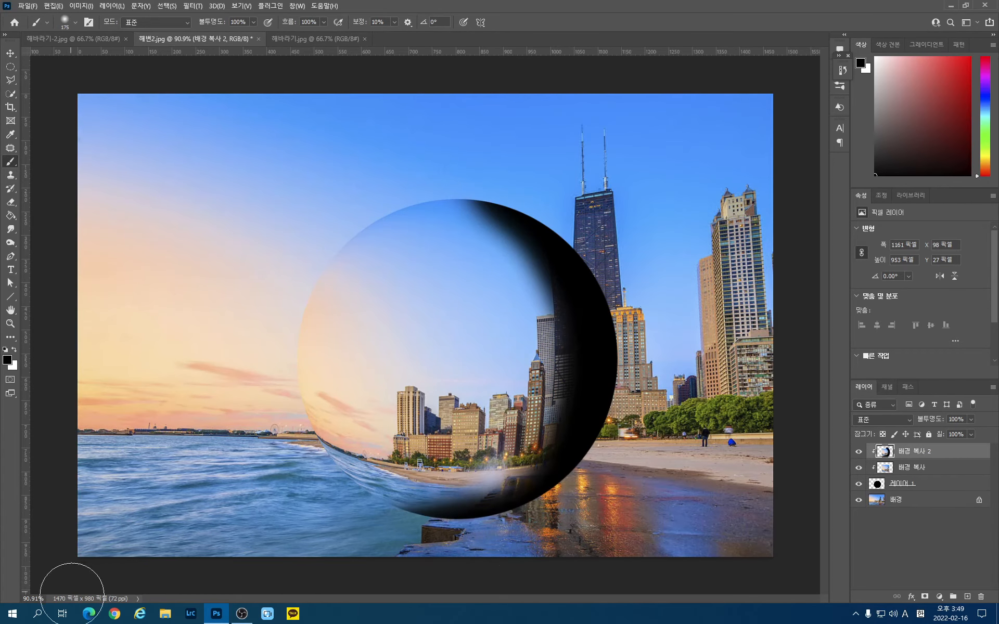
# Step: Paint white along the sphere's left edge and set the painted layer's blend mode to Soft Light
pyautogui.click(15, 351)
pyautogui.moveTo(421, 175)
pyautogui.mouseDown()
pyautogui.moveTo(349, 235)
pyautogui.moveTo(325, 279)
pyautogui.moveTo(302, 386)
pyautogui.moveTo(314, 431)
pyautogui.moveTo(355, 490)
pyautogui.moveTo(403, 522)
pyautogui.moveTo(547, 562)
pyautogui.moveTo(628, 562)
pyautogui.mouseUp()
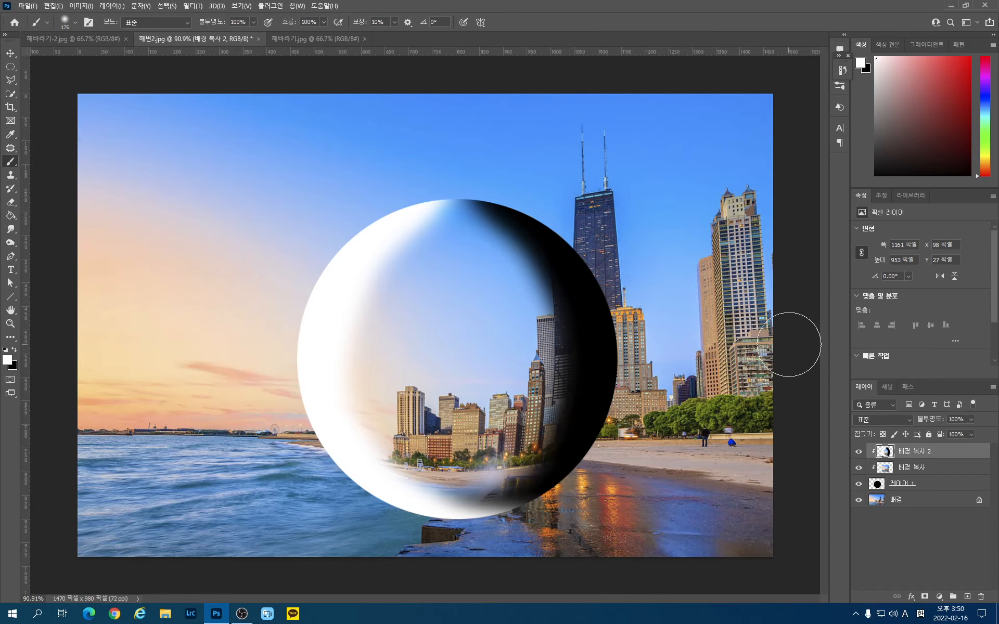
pyautogui.click(910, 422)
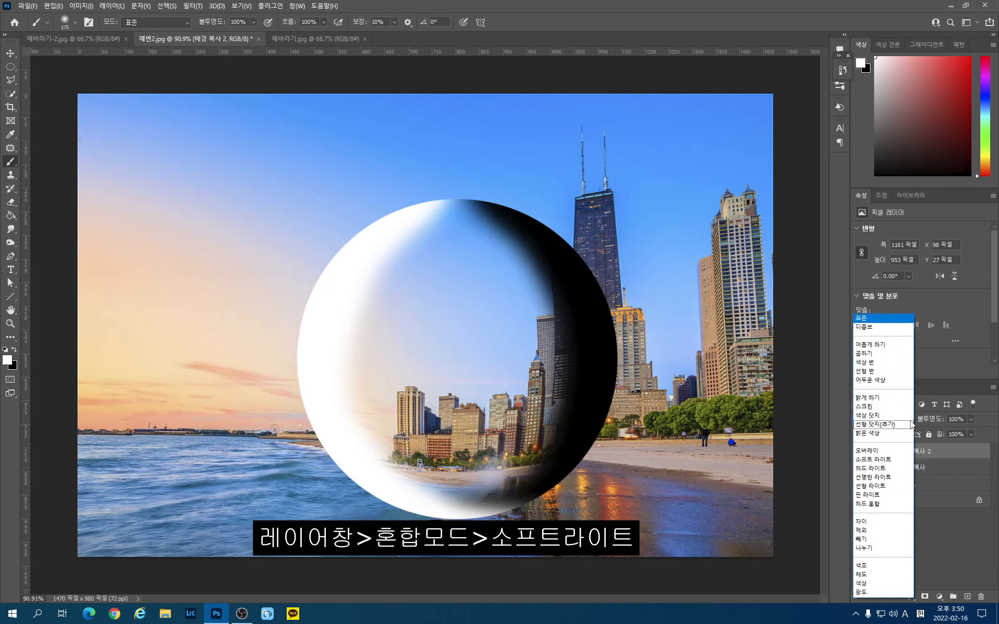
pyautogui.click(893, 460)
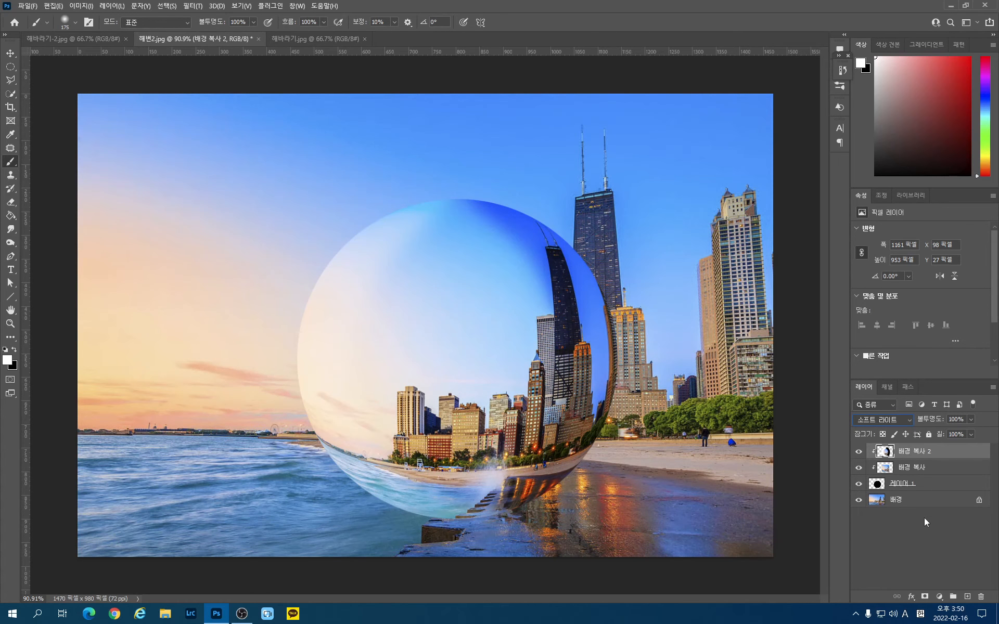
# Step: Add an Inner Glow to the 배경 복사 layer with 21% opacity and a size of 193 px
pyautogui.click(939, 470)
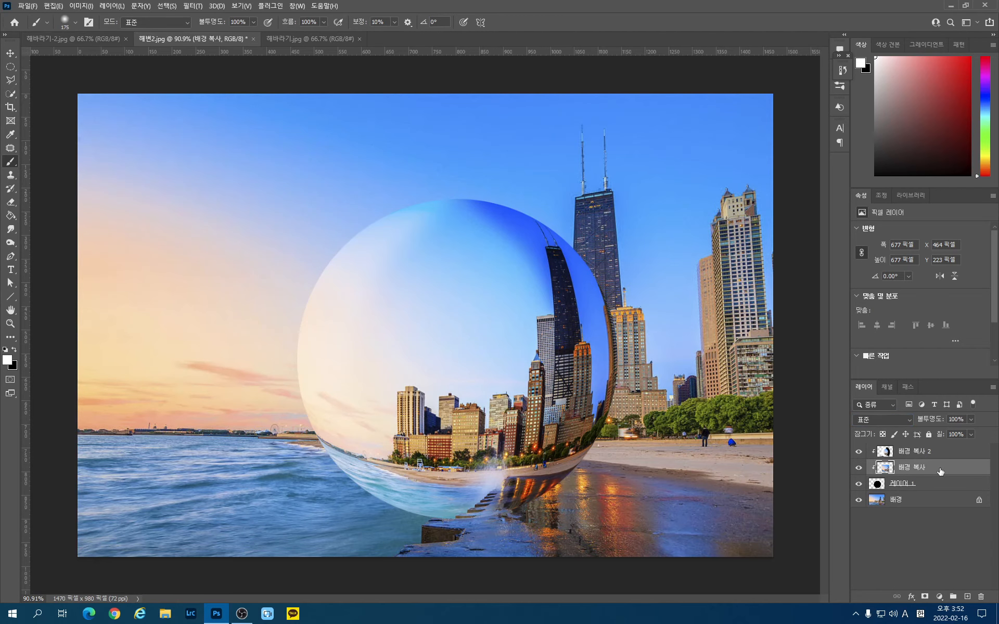
pyautogui.doubleClick(940, 471)
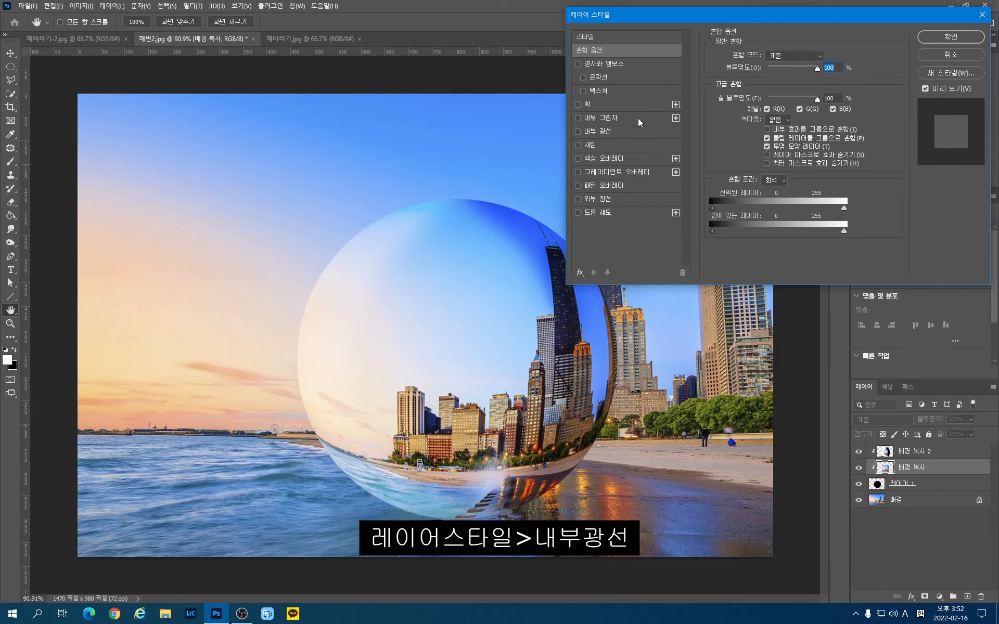
pyautogui.click(639, 133)
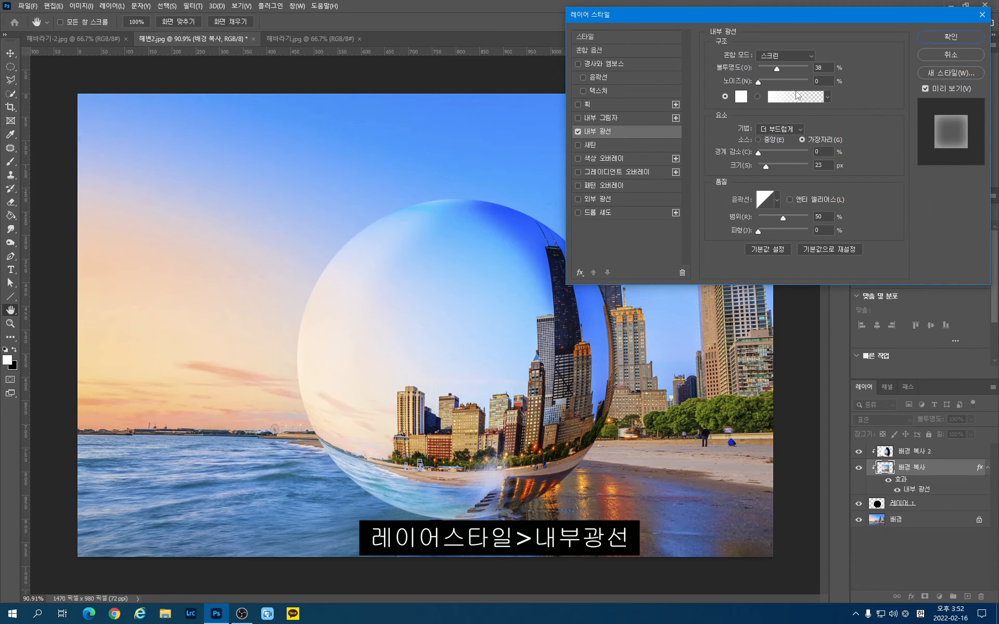
pyautogui.moveTo(778, 68)
pyautogui.mouseDown()
pyautogui.moveTo(790, 70)
pyautogui.moveTo(785, 81)
pyautogui.moveTo(769, 82)
pyautogui.mouseUp()
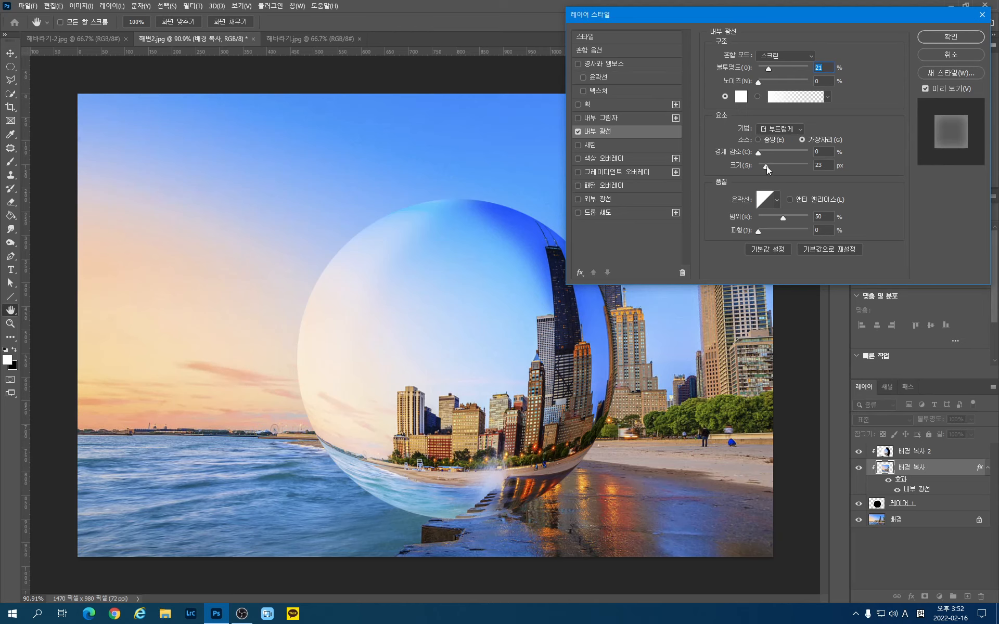
pyautogui.moveTo(766, 167); pyautogui.dragTo(797, 169)
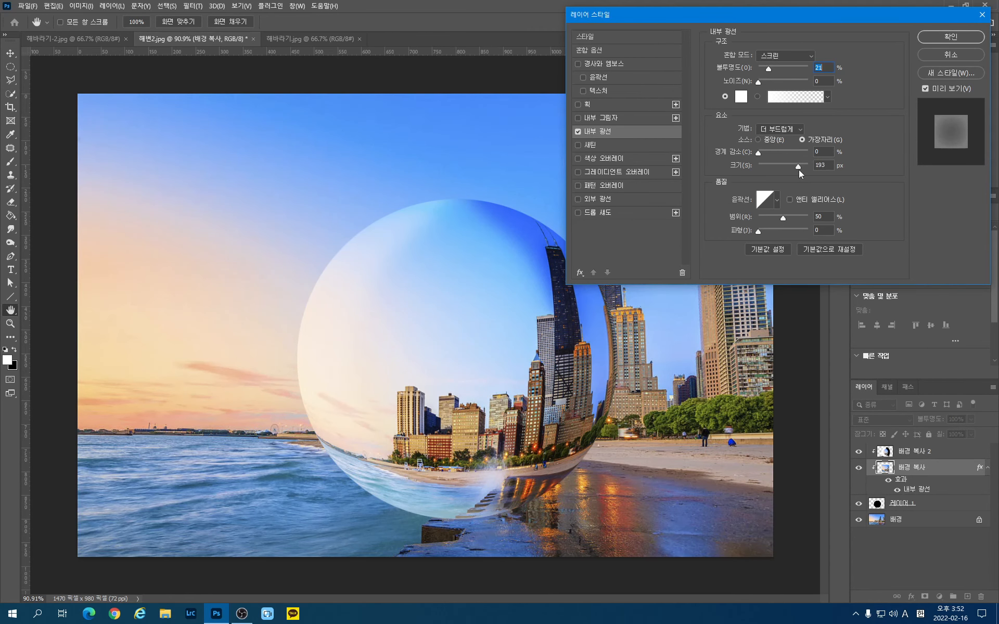
pyautogui.click(798, 170)
pyautogui.click(948, 37)
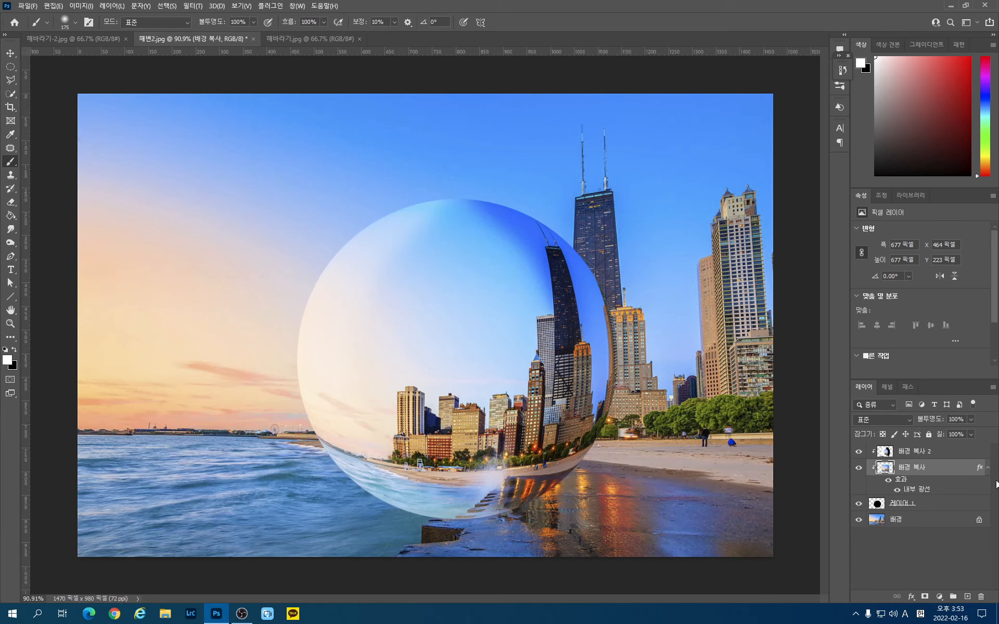
# Step: Toggle the visibility of the 배경 복사 layer's effects to compare the sphere with and without the inner glow
pyautogui.click(889, 480)
pyautogui.click(889, 480)
pyautogui.click(889, 482)
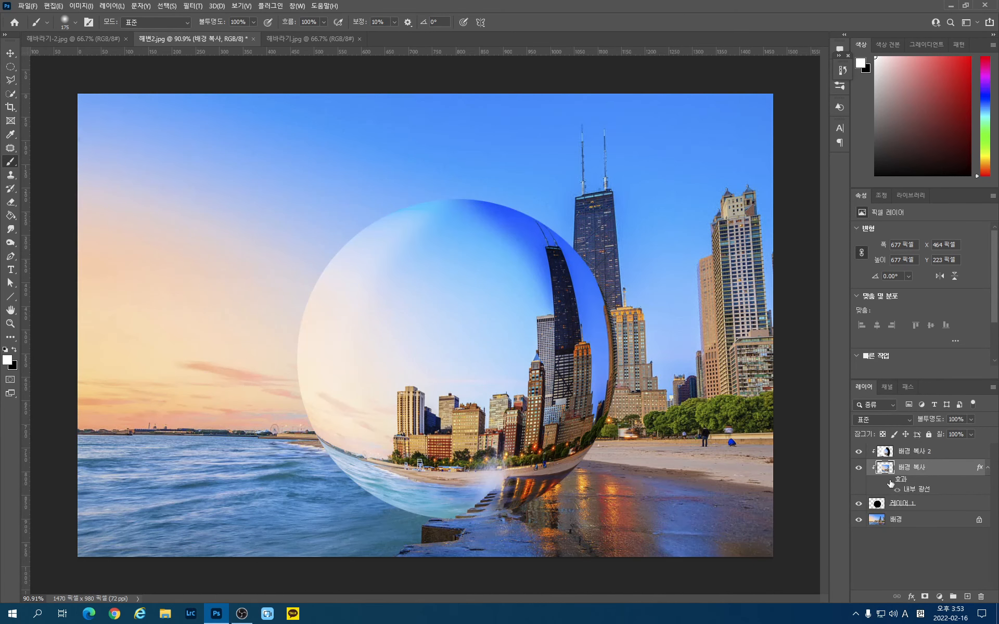
pyautogui.click(890, 481)
pyautogui.click(890, 481)
pyautogui.click(890, 482)
pyautogui.click(890, 481)
pyautogui.click(890, 481)
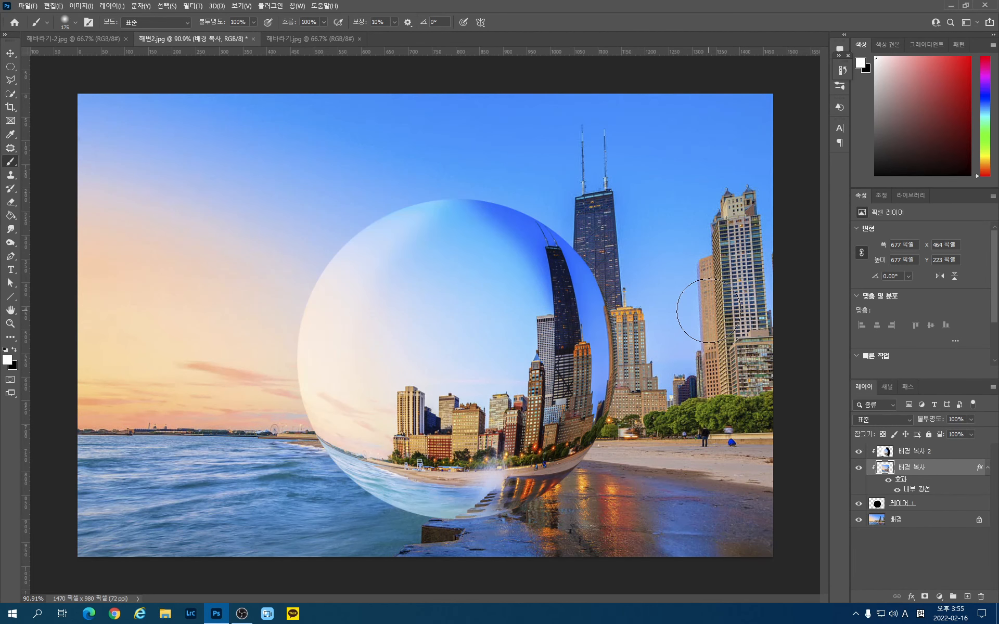